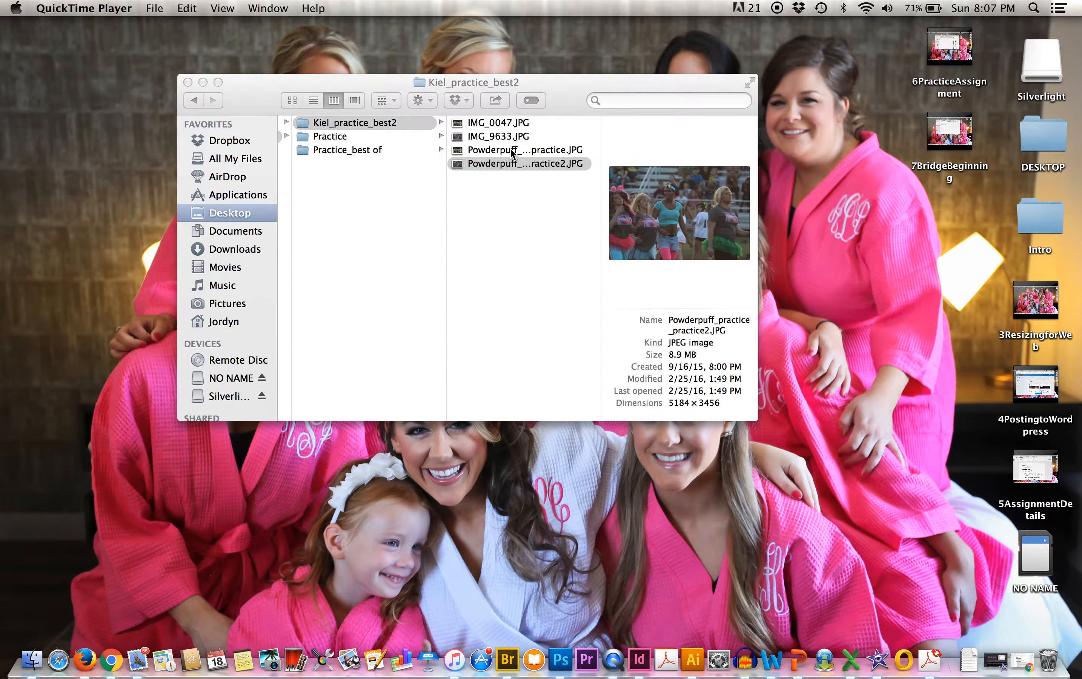
- Open Powderpuff_9.16_practice.JPG from the practice best folder in Photoshop and enlarge its document window around the photo
{"action": "left_click", "coordinate": [512, 153]}
{"action": "left_click", "coordinate": [505, 150]}
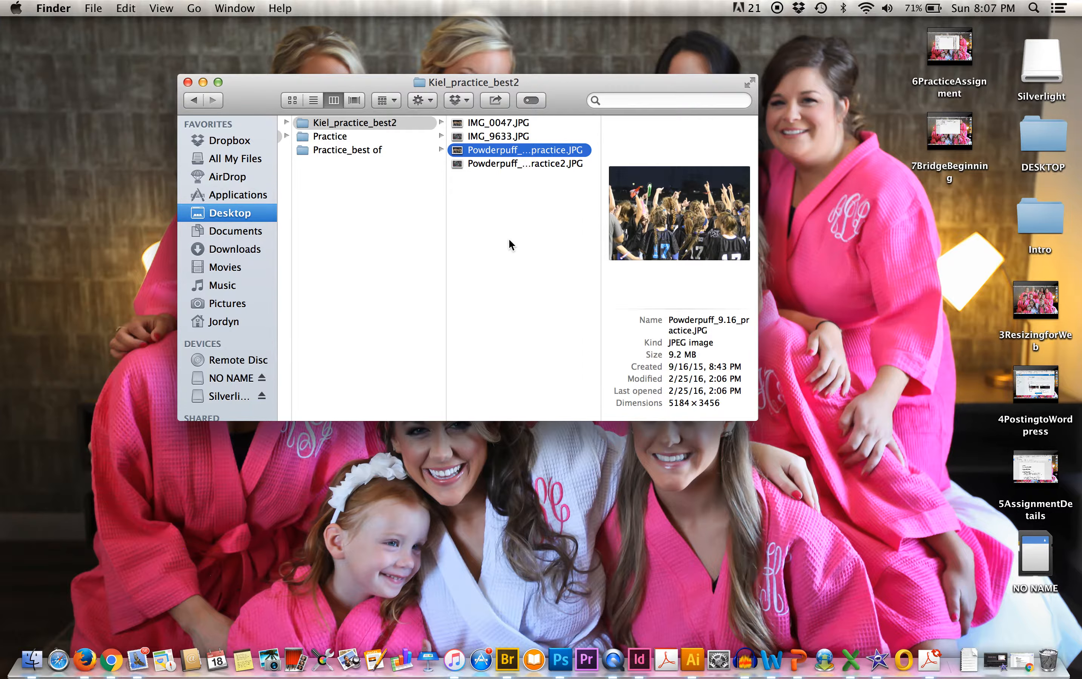
{"action": "left_click", "coordinate": [505, 162]}
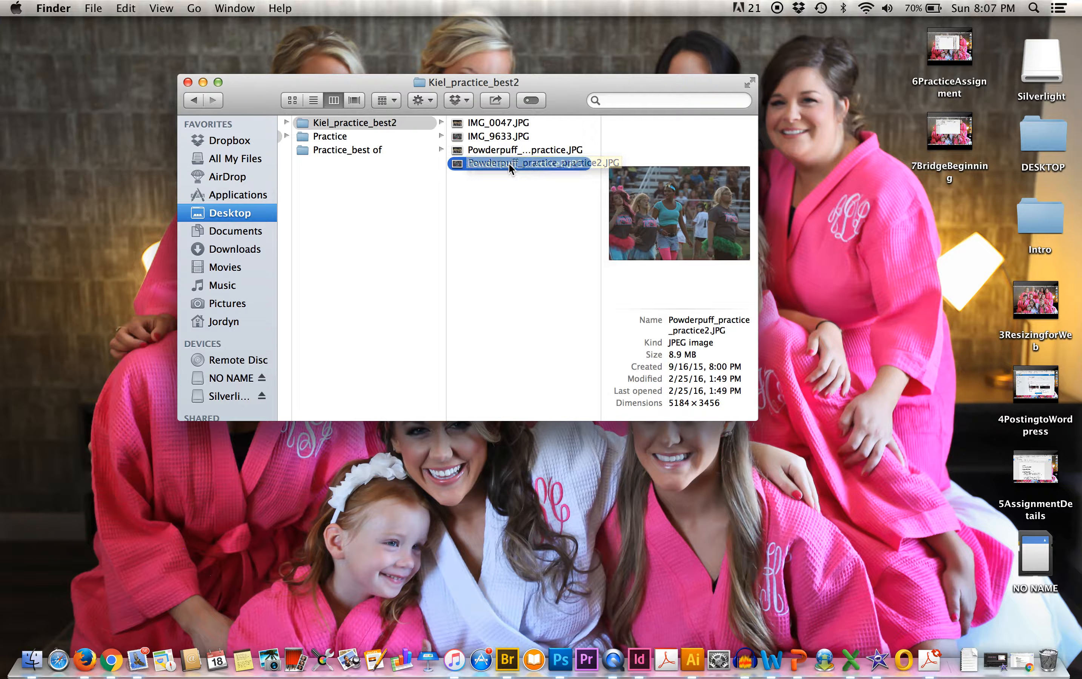
{"action": "left_click", "coordinate": [507, 152]}
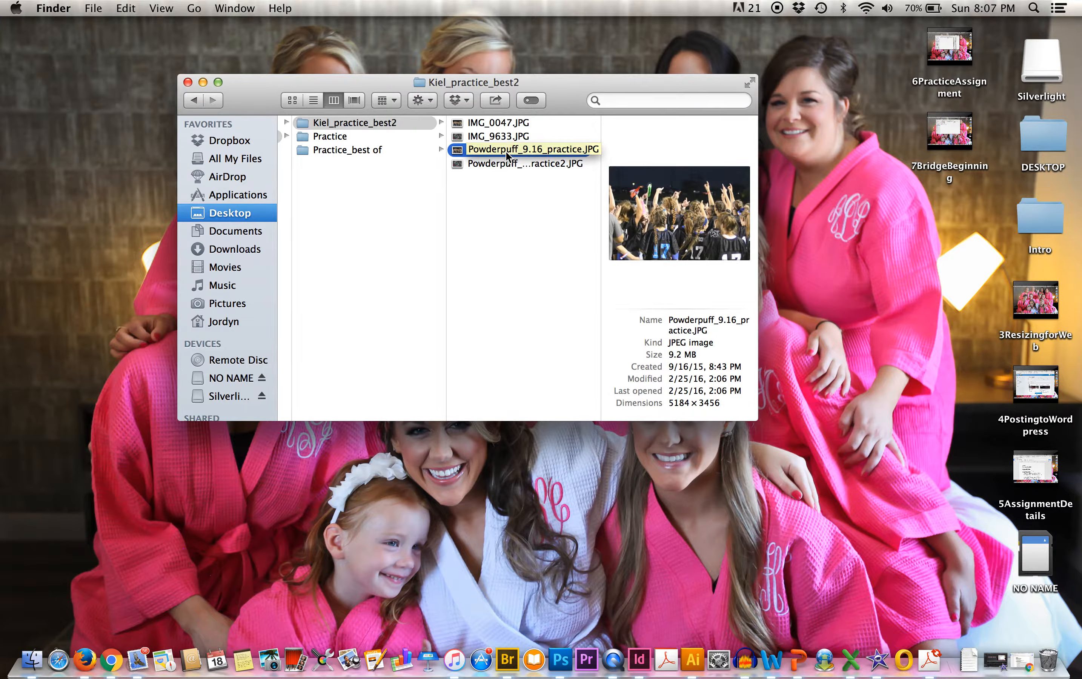
{"action": "left_click_drag", "start_coordinate": [506, 153], "coordinate": [557, 659]}
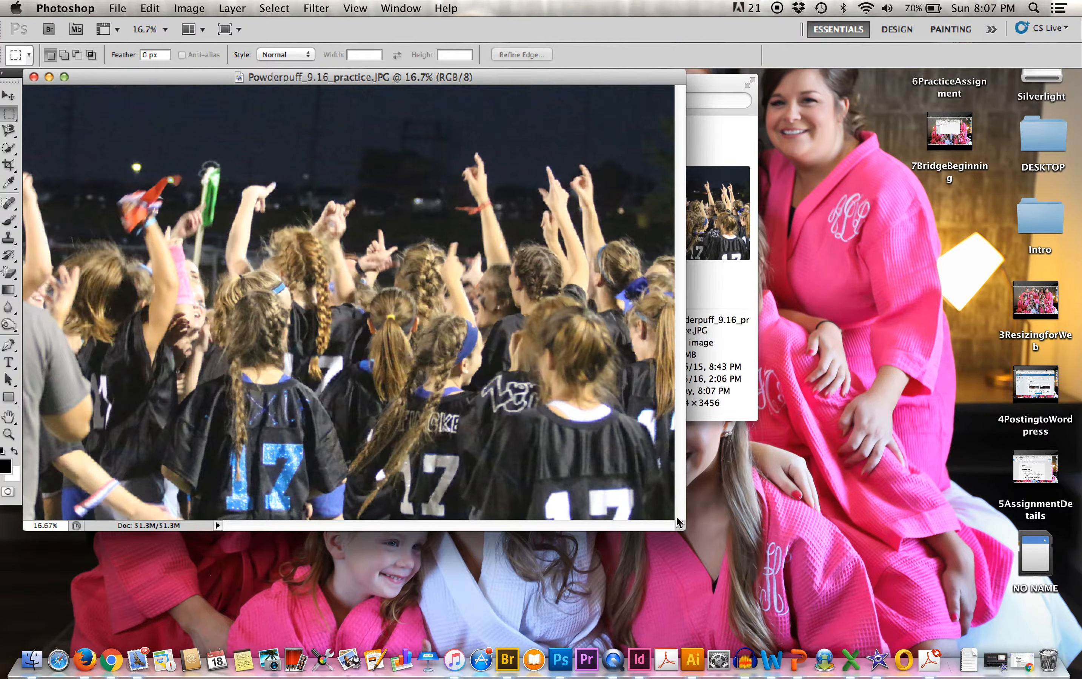
{"action": "left_click_drag", "start_coordinate": [679, 522], "coordinate": [1051, 636]}
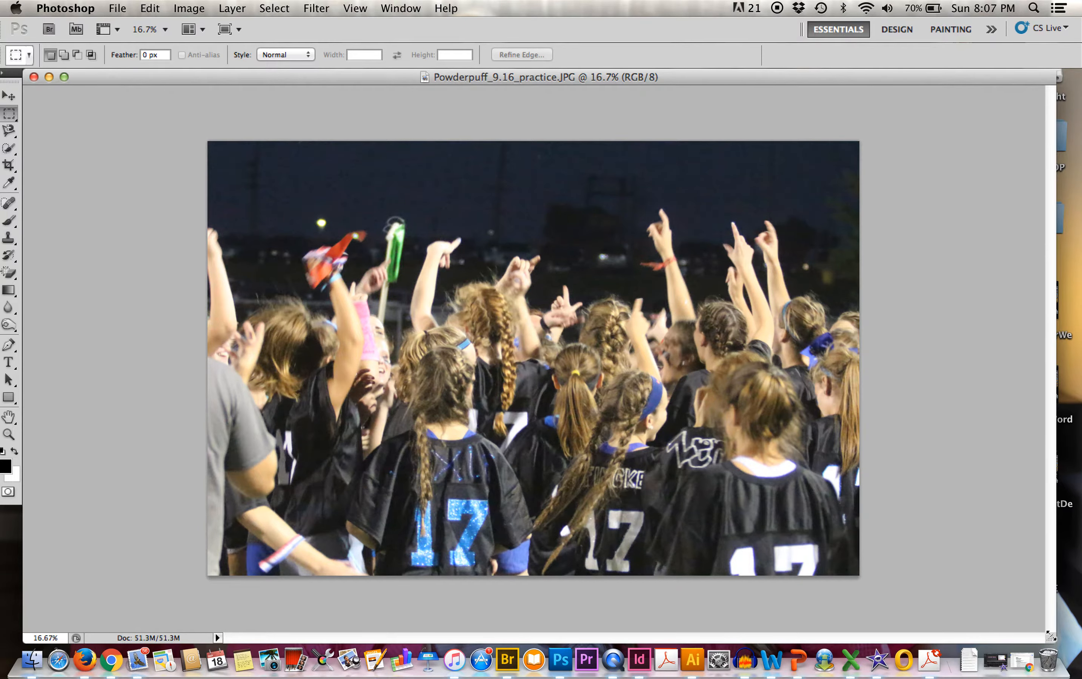
{"action": "key", "text": "super+equal"}
{"action": "key", "text": "super+minus"}
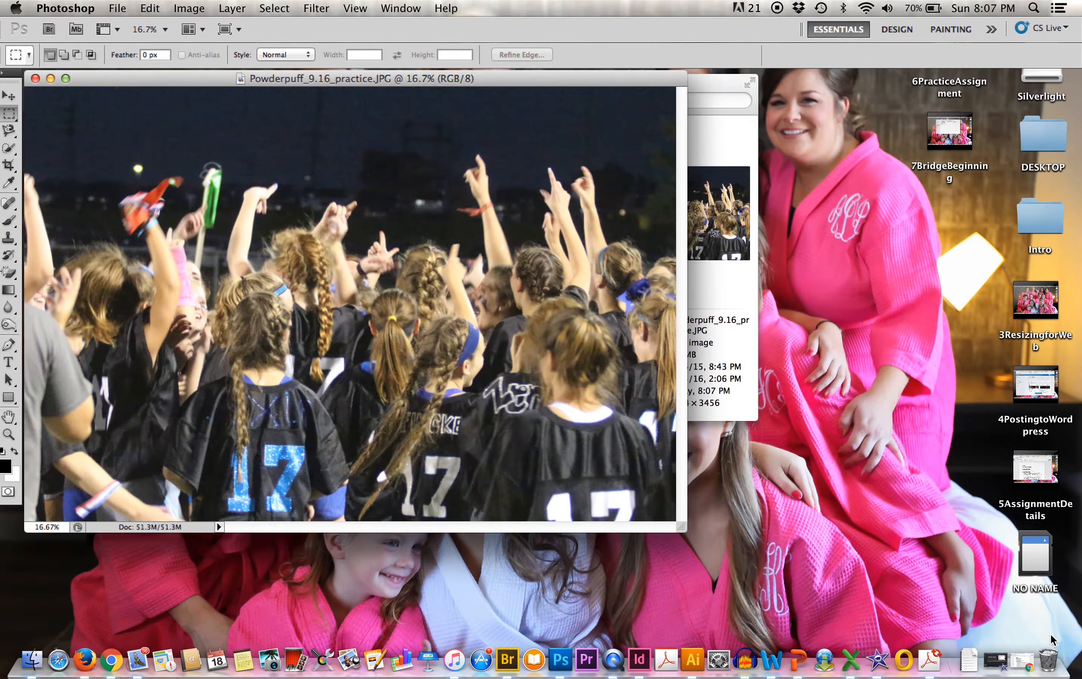
{"action": "left_click_drag", "start_coordinate": [681, 526], "coordinate": [806, 577]}
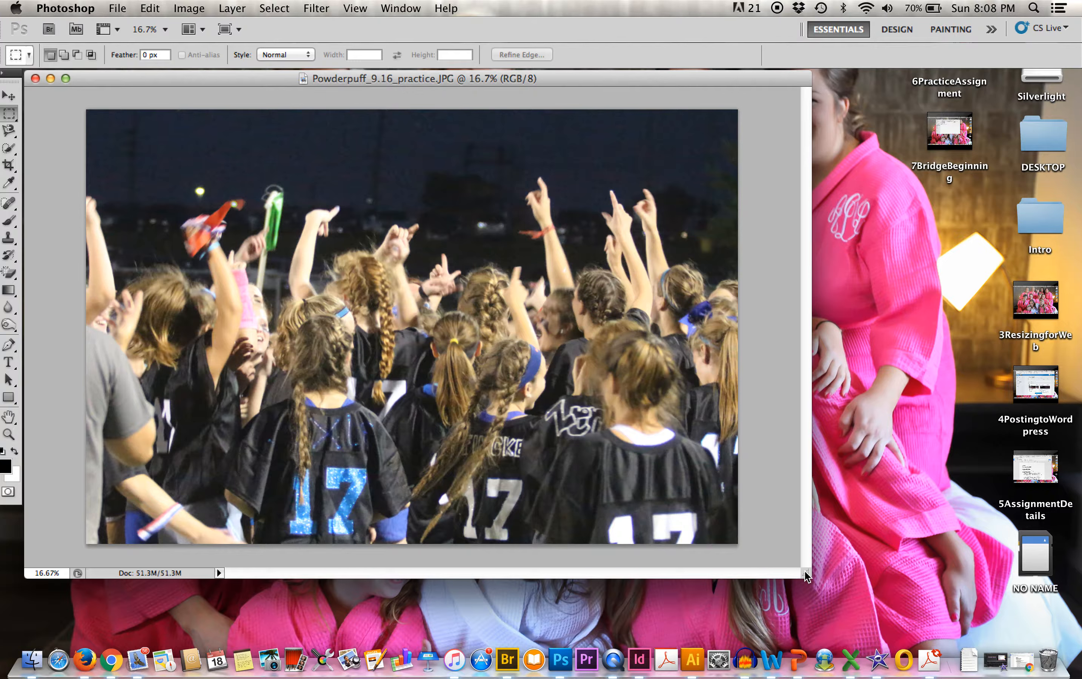
- Crop the photo to its right edge, trimming the figure in grey, part of the dark sky and the lower jerseys
{"action": "left_click", "coordinate": [9, 166]}
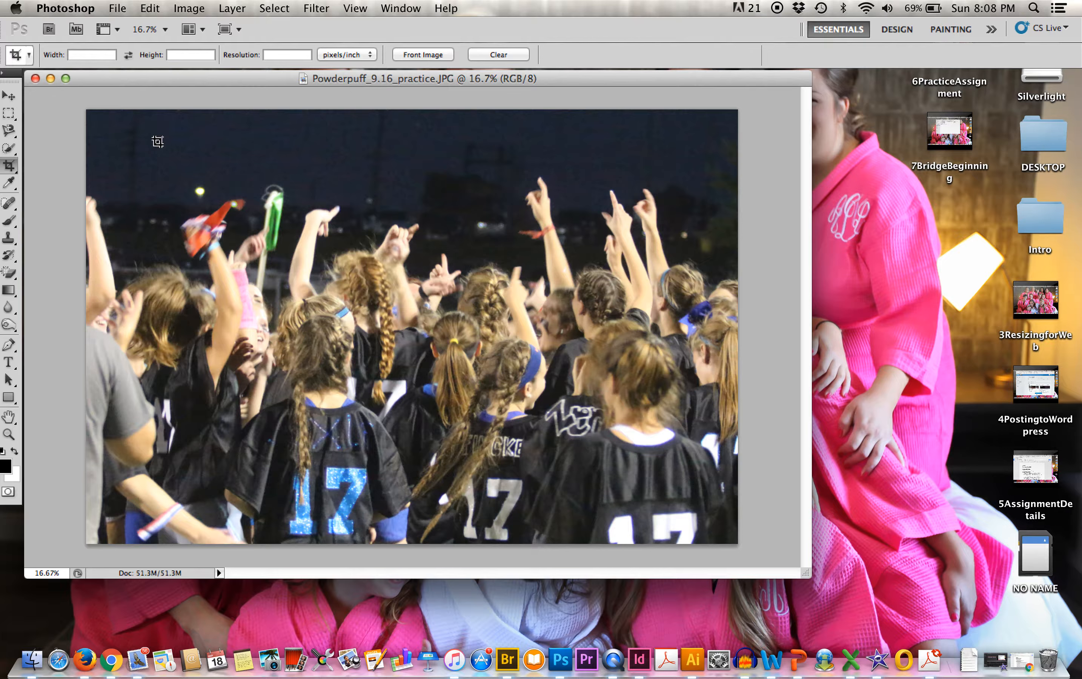
{"action": "left_click_drag", "start_coordinate": [157, 142], "coordinate": [774, 478]}
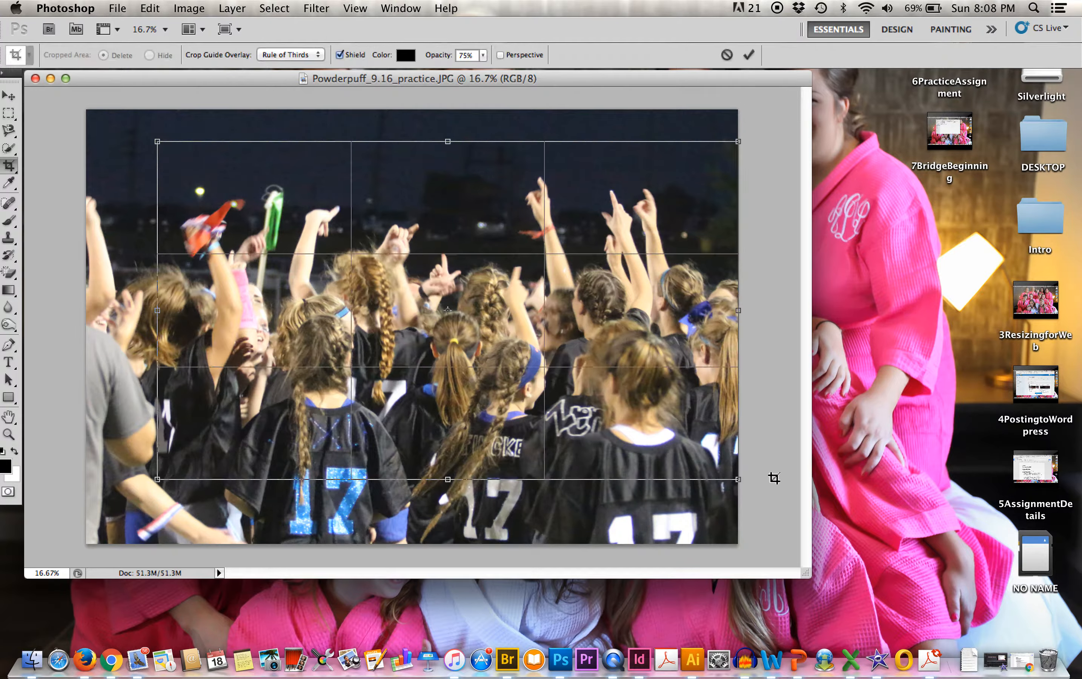
{"action": "left_click_drag", "start_coordinate": [157, 307], "coordinate": [158, 307]}
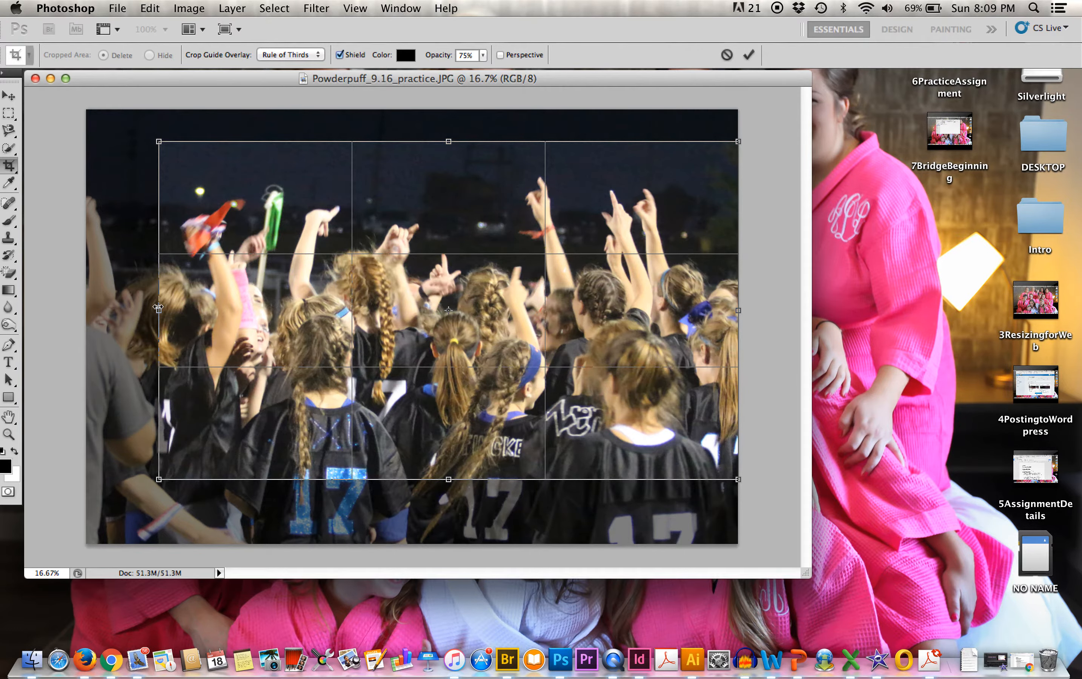
{"action": "key", "text": "Return"}
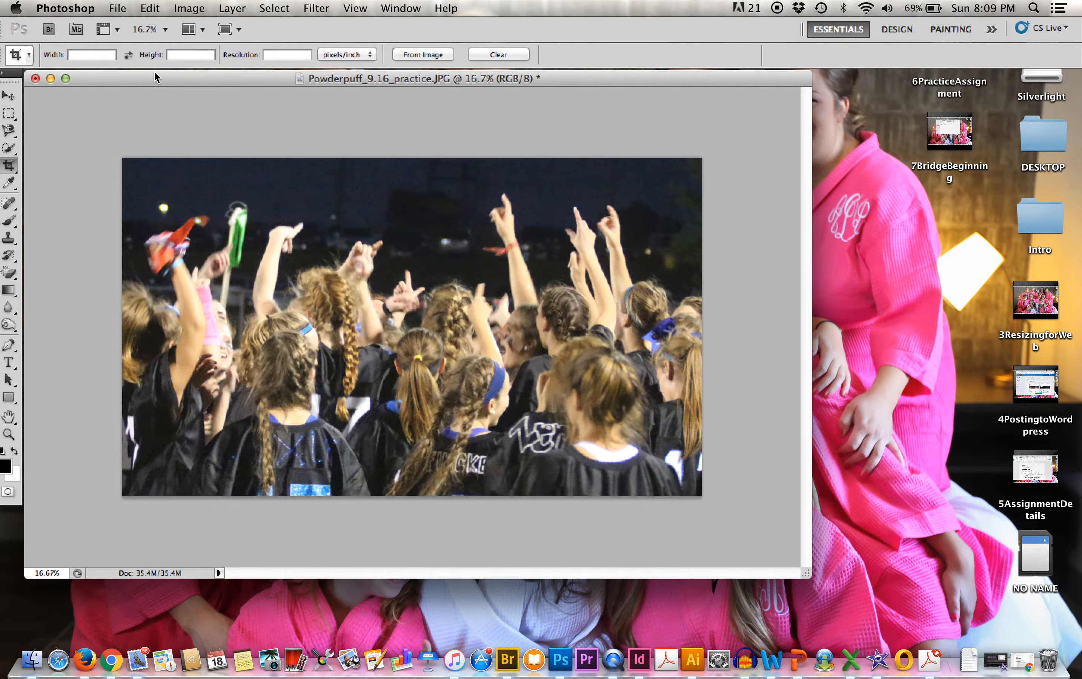
- Open the Levels adjustment for the cropped photo and move its dialog clear of the image
{"action": "left_click_drag", "start_coordinate": [155, 71], "coordinate": [170, 70]}
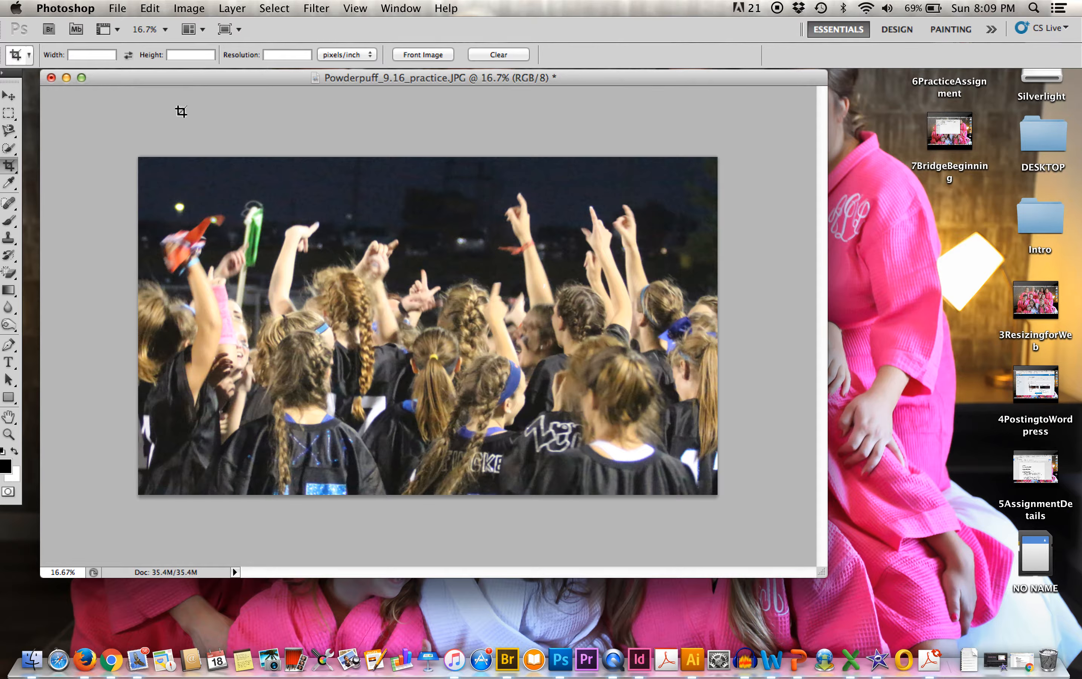
{"action": "left_click", "coordinate": [192, 9]}
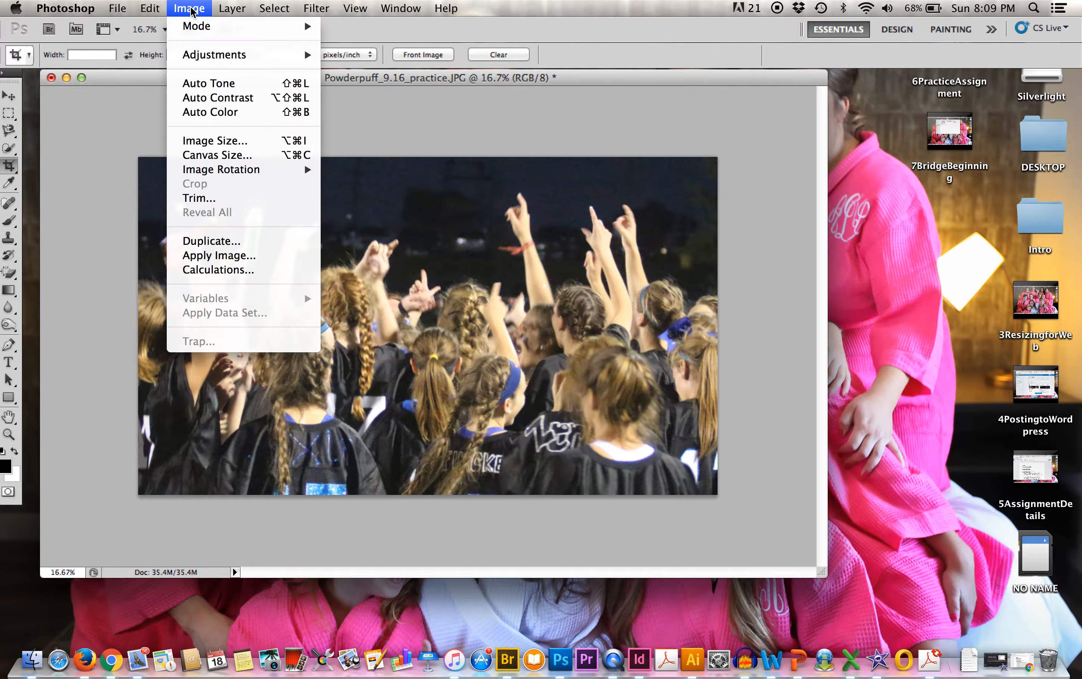
{"action": "mouse_move", "coordinate": [205, 58]}
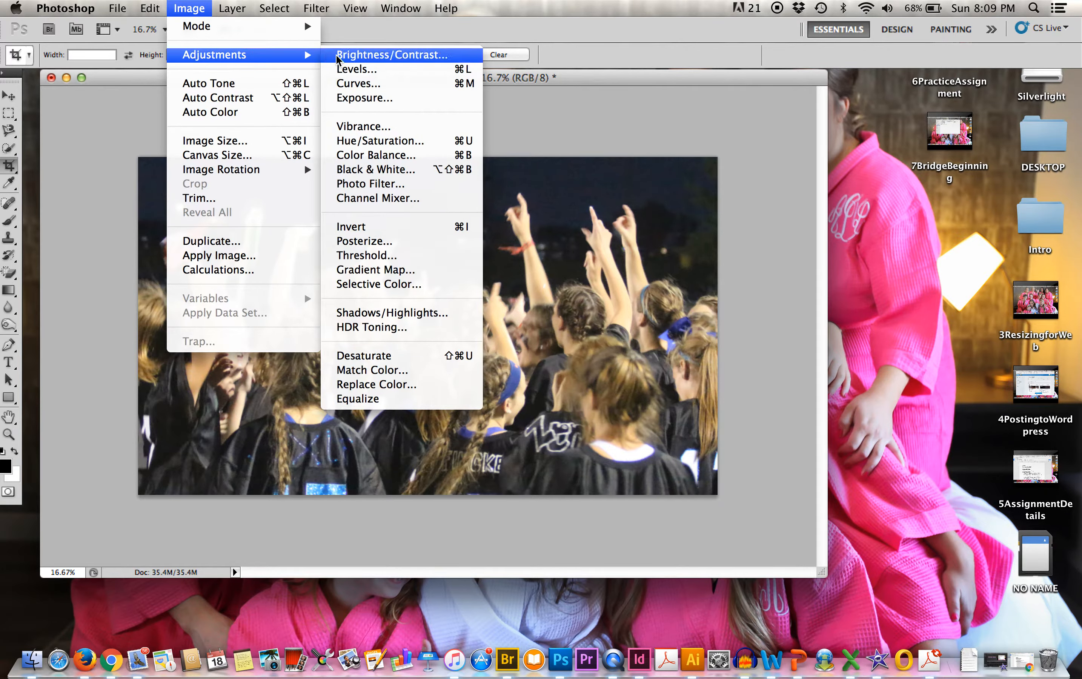
{"action": "left_click", "coordinate": [353, 70]}
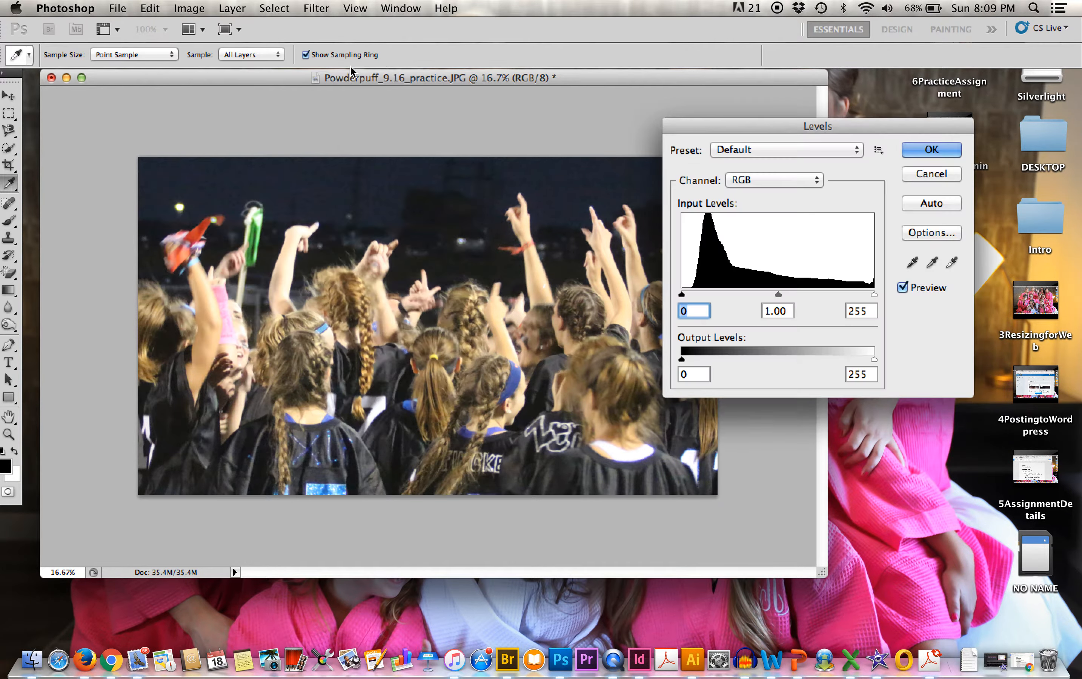
{"action": "left_click_drag", "start_coordinate": [741, 130], "coordinate": [835, 82]}
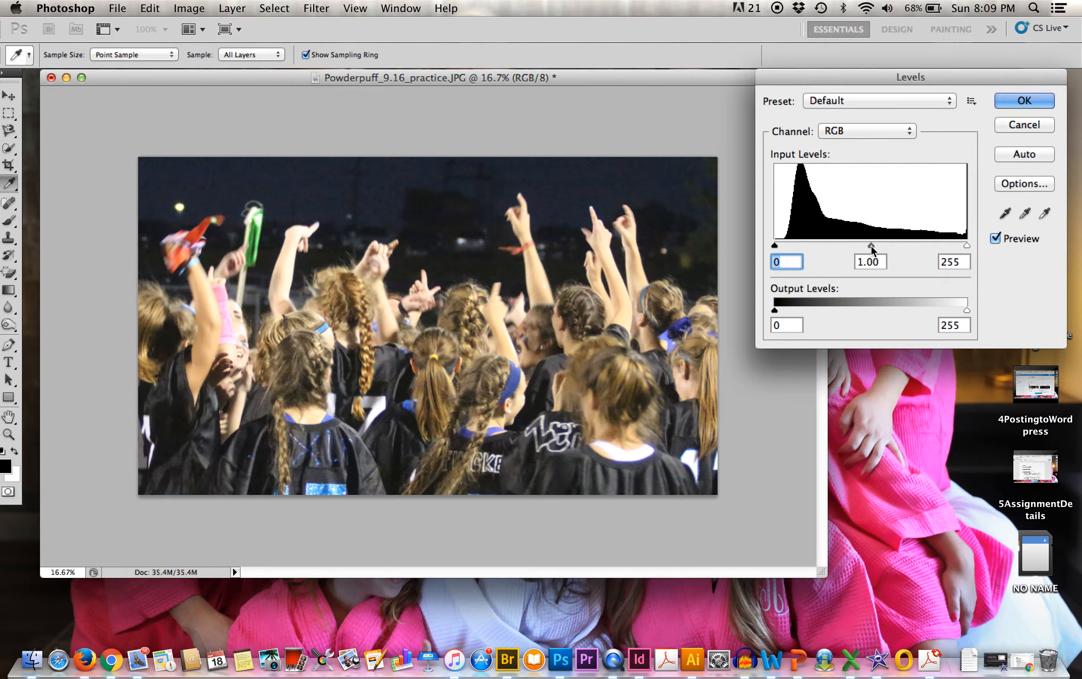
- Set the RGB input levels to 14 for shadows, 0.88 for midtones and 247 for highlights
{"action": "mouse_move", "coordinate": [870, 245]}
{"action": "left_mouse_down"}
{"action": "mouse_move", "coordinate": [807, 249]}
{"action": "mouse_move", "coordinate": [880, 255]}
{"action": "left_mouse_up"}
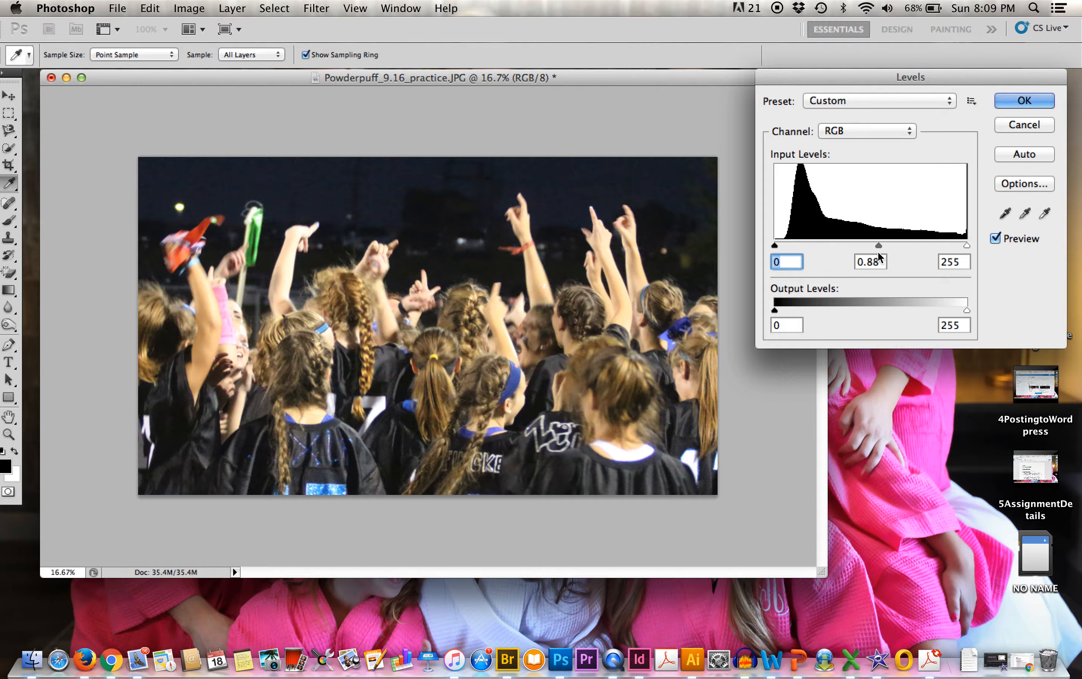
{"action": "left_click", "coordinate": [879, 254]}
{"action": "left_click_drag", "start_coordinate": [777, 246], "coordinate": [784, 246]}
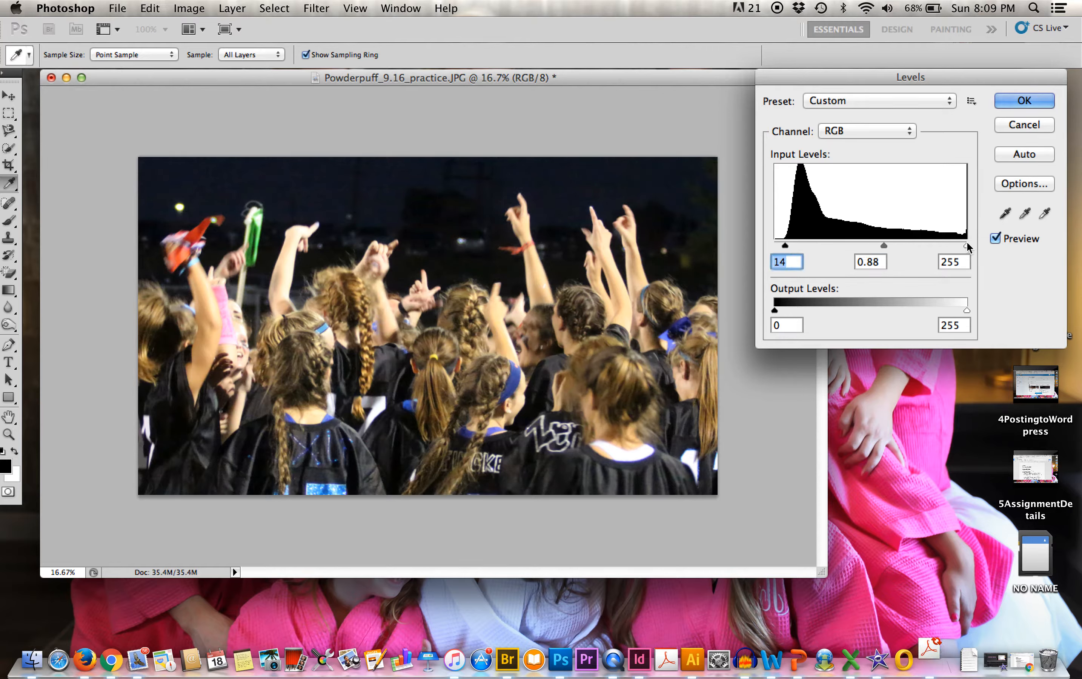
{"action": "mouse_move", "coordinate": [966, 244]}
{"action": "left_mouse_down"}
{"action": "mouse_move", "coordinate": [910, 245]}
{"action": "mouse_move", "coordinate": [960, 243]}
{"action": "left_mouse_up"}
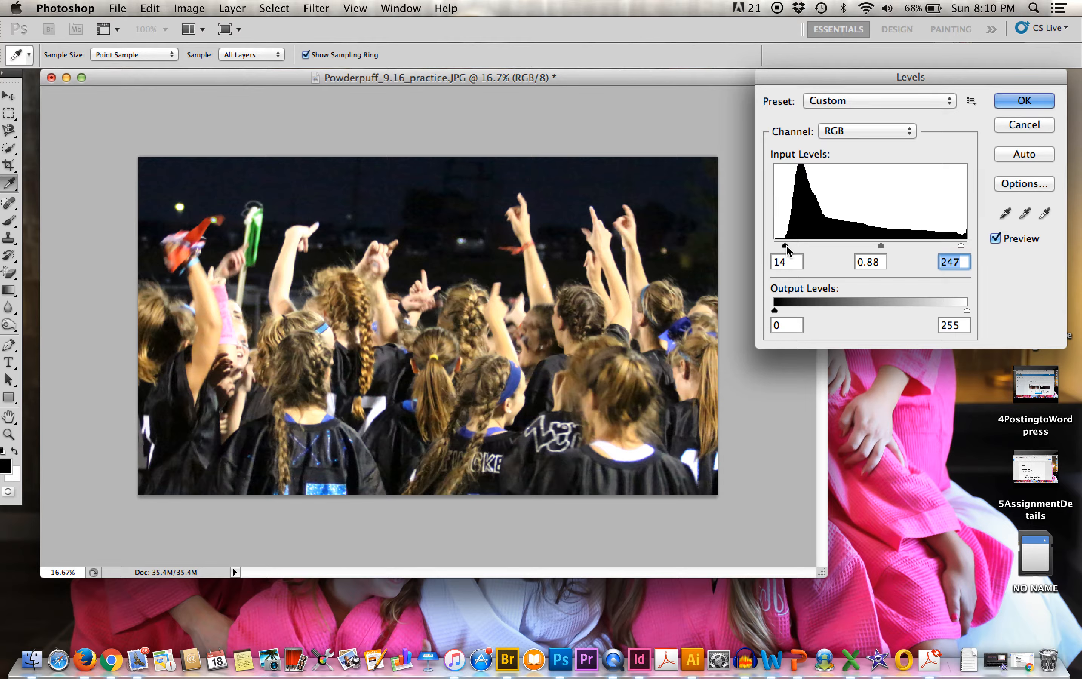
- Try extreme shadow and highlight levels, and settle the RGB input levels at 33, 1.05 and 253
{"action": "left_click_drag", "start_coordinate": [786, 245], "coordinate": [876, 239]}
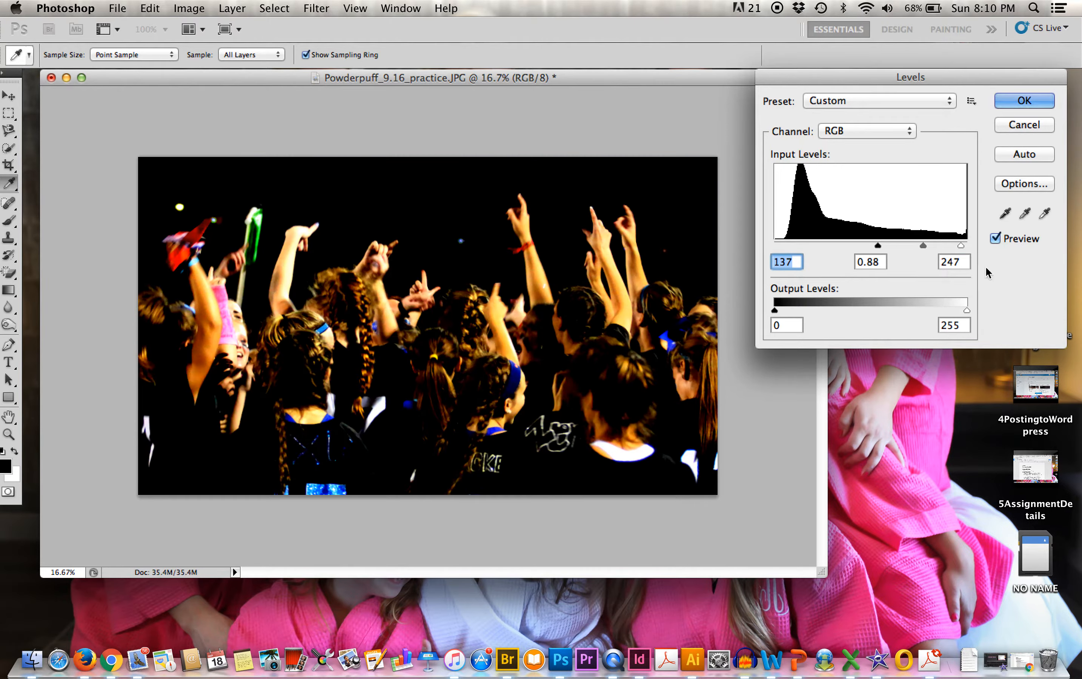
{"action": "left_click_drag", "start_coordinate": [961, 245], "coordinate": [861, 248]}
{"action": "left_click_drag", "start_coordinate": [880, 245], "coordinate": [965, 246]}
{"action": "mouse_move", "coordinate": [878, 246]}
{"action": "left_mouse_down"}
{"action": "mouse_move", "coordinate": [786, 243]}
{"action": "mouse_move", "coordinate": [800, 236]}
{"action": "left_mouse_up"}
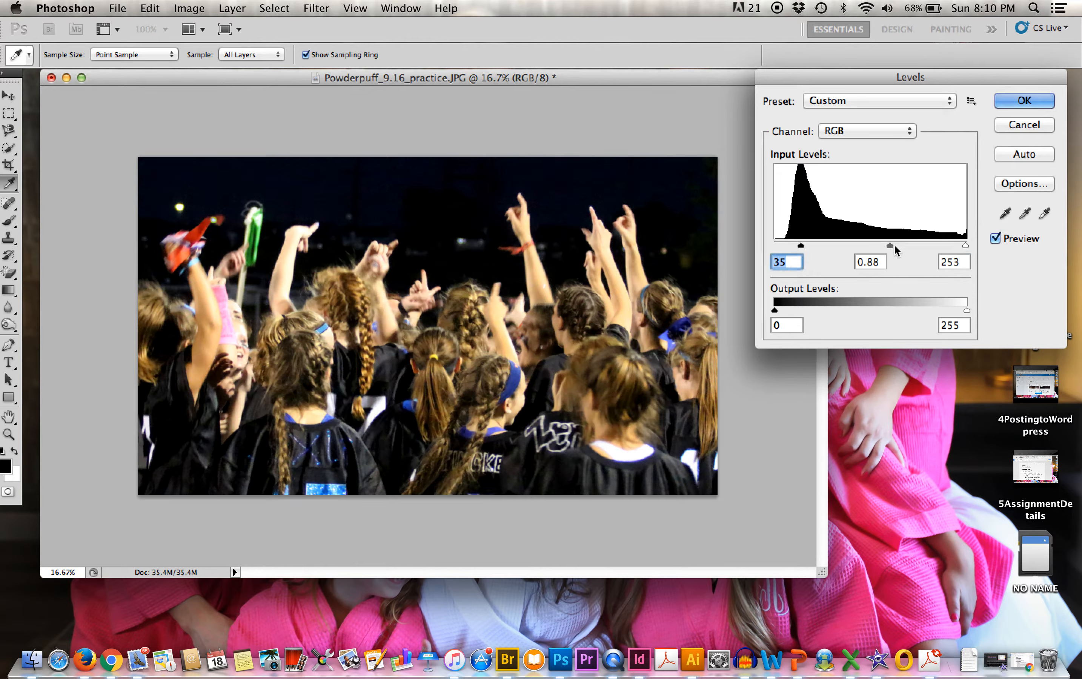
{"action": "left_click_drag", "start_coordinate": [891, 246], "coordinate": [858, 245]}
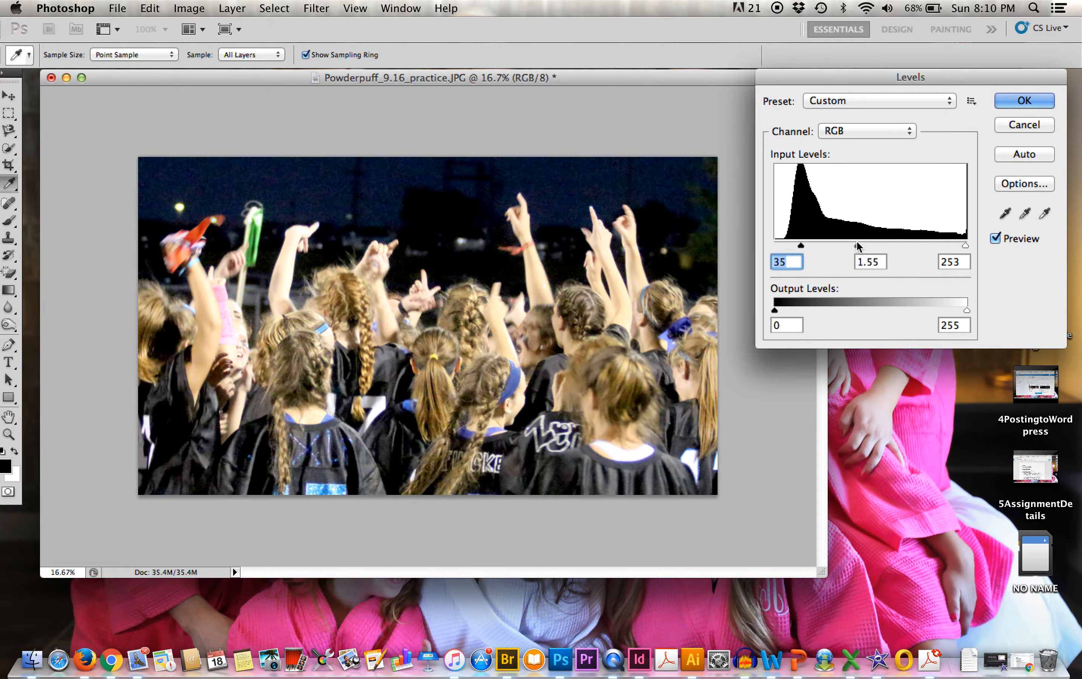
{"action": "left_click_drag", "start_coordinate": [858, 245], "coordinate": [880, 238]}
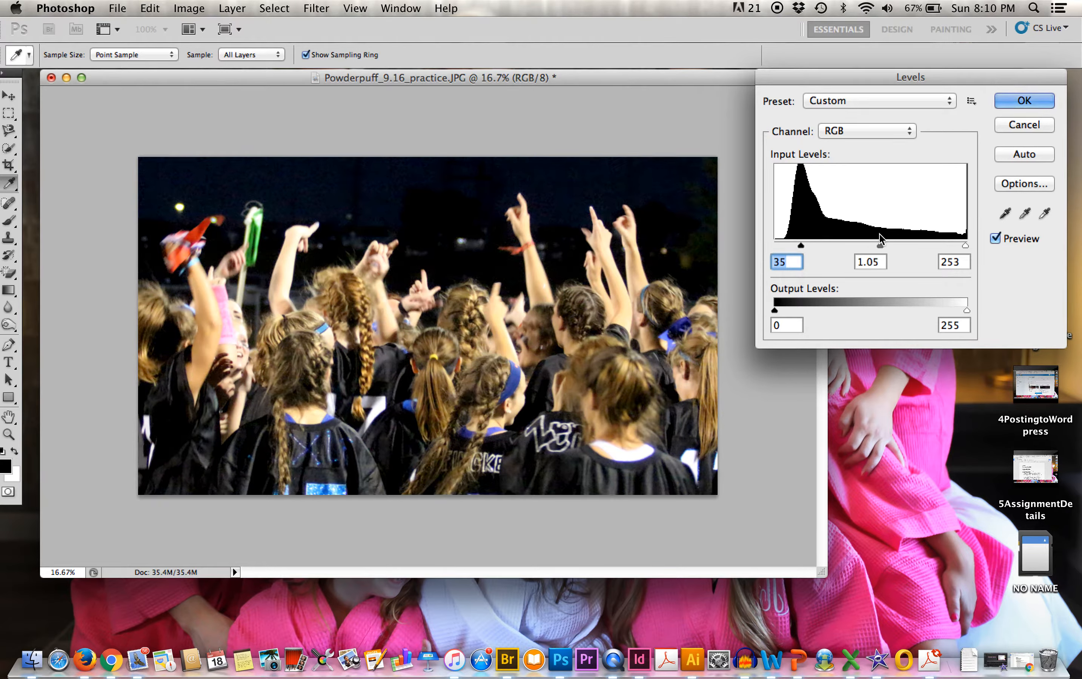
{"action": "key", "text": "Tab"}
{"action": "left_click_drag", "start_coordinate": [801, 243], "coordinate": [800, 242]}
- Set the Green channel's midtone input level to 1.05, return to the RGB channel and apply the Levels adjustment
{"action": "left_click", "coordinate": [869, 134]}
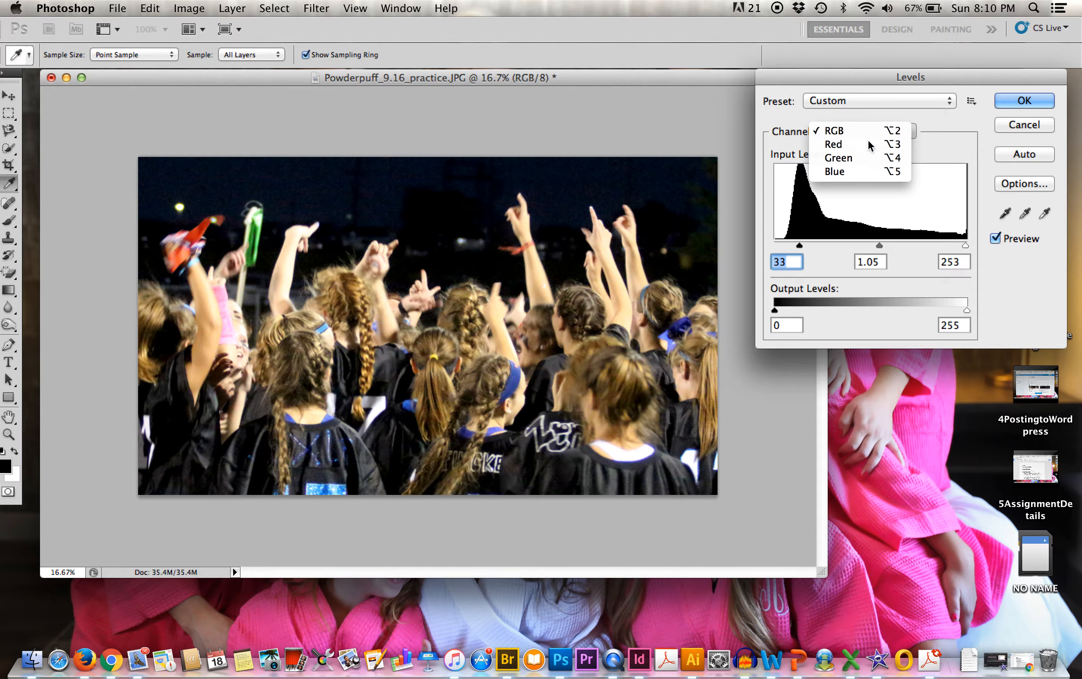
{"action": "left_click", "coordinate": [869, 144]}
{"action": "left_click", "coordinate": [867, 131]}
{"action": "left_click", "coordinate": [869, 142]}
{"action": "mouse_move", "coordinate": [870, 245]}
{"action": "left_mouse_down"}
{"action": "mouse_move", "coordinate": [848, 245]}
{"action": "mouse_move", "coordinate": [877, 246]}
{"action": "mouse_move", "coordinate": [867, 245]}
{"action": "left_mouse_up"}
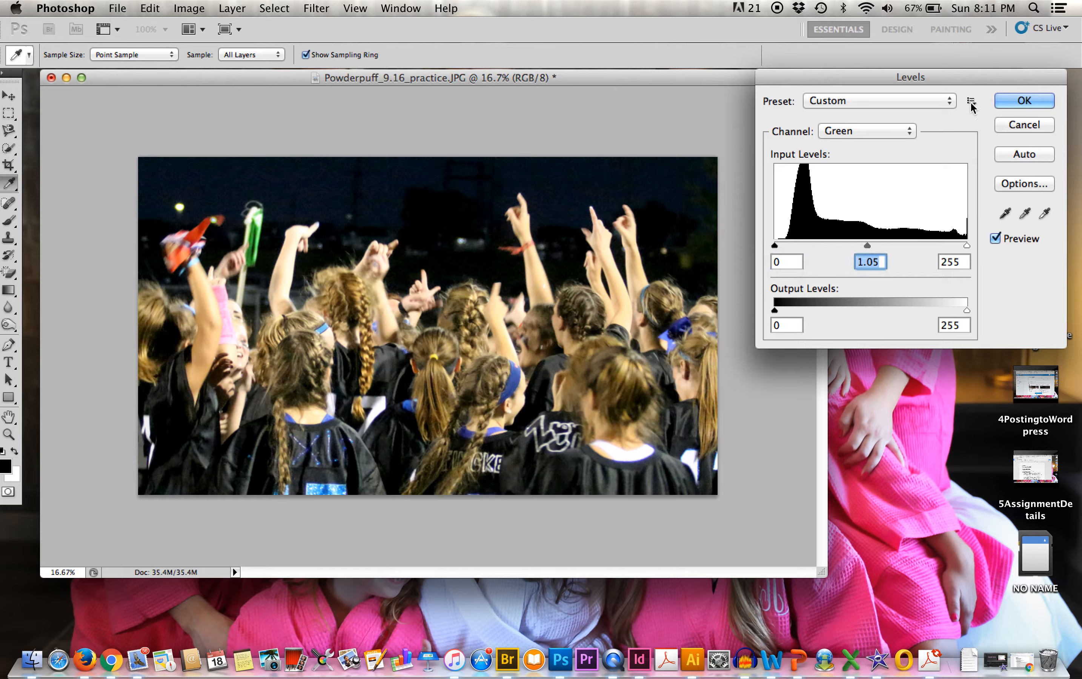
{"action": "left_click", "coordinate": [867, 131]}
{"action": "left_click", "coordinate": [849, 104]}
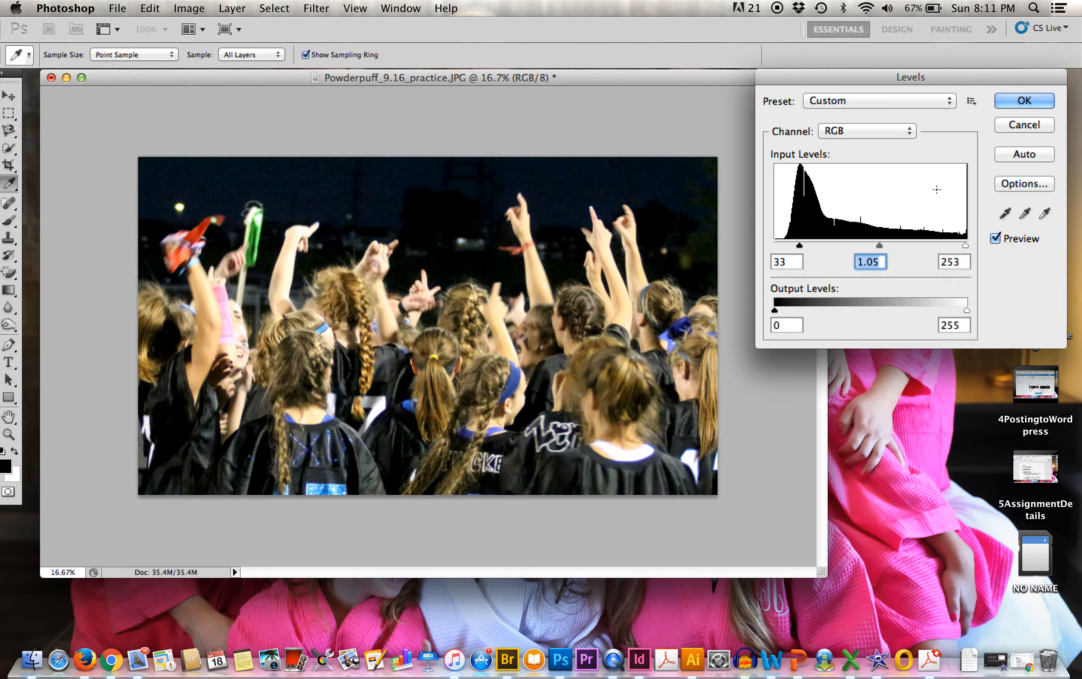
{"action": "left_click", "coordinate": [1024, 102]}
{"action": "key", "text": "c"}
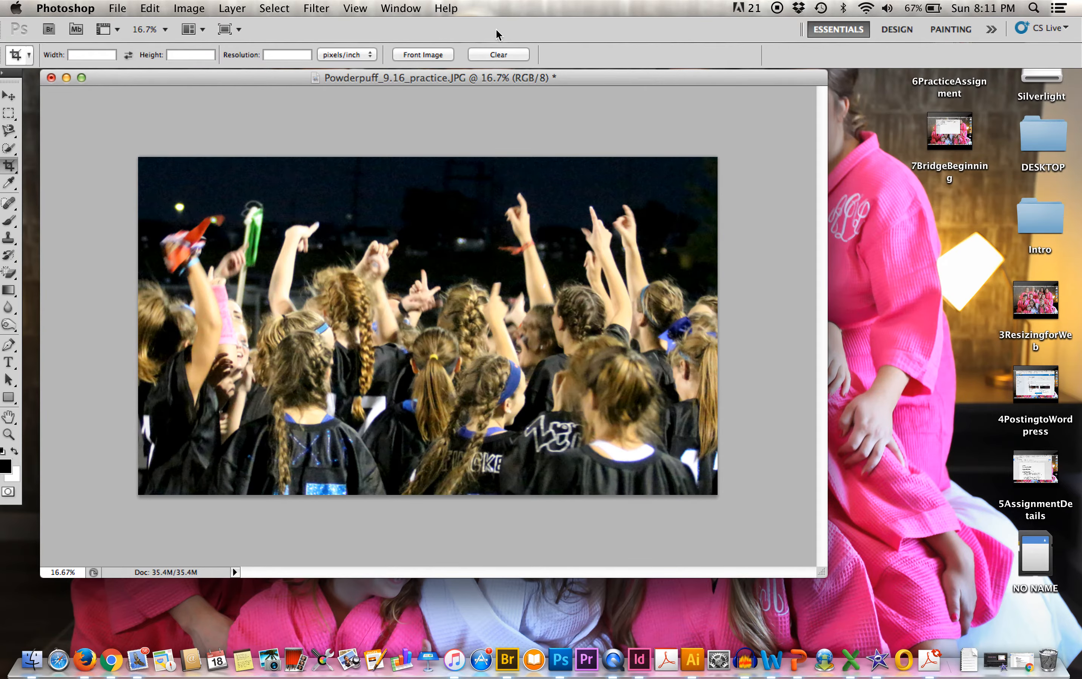
- Open the photo's file information and set the document title to Powderpuff_9.16_Practice1
{"action": "left_click_drag", "start_coordinate": [257, 75], "coordinate": [250, 80]}
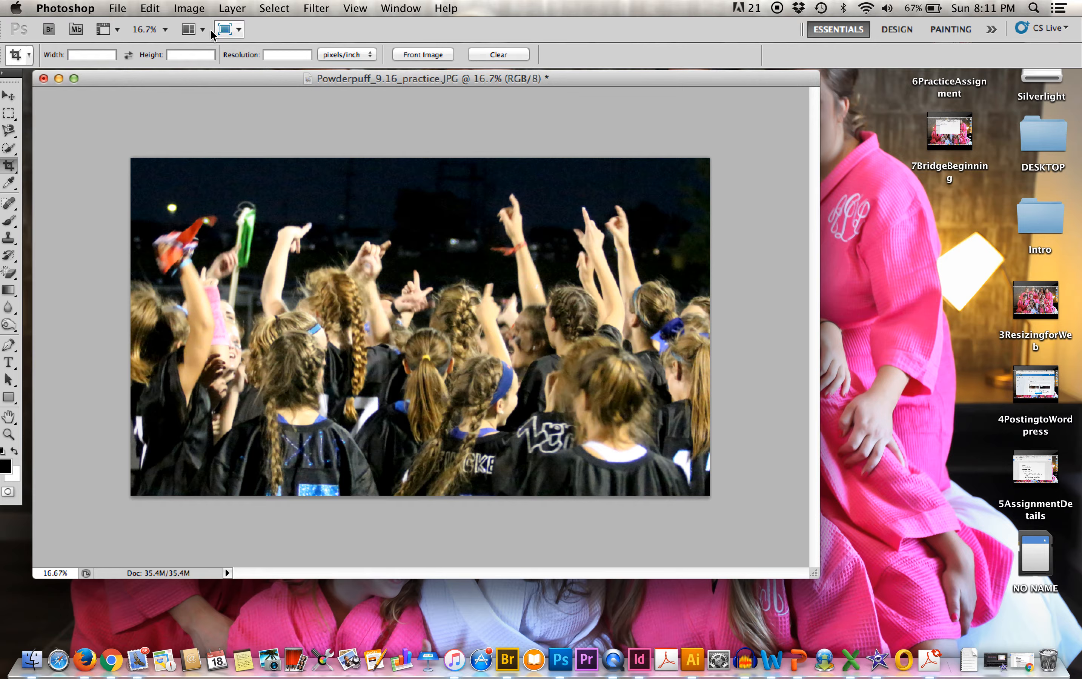
{"action": "left_click", "coordinate": [118, 9]}
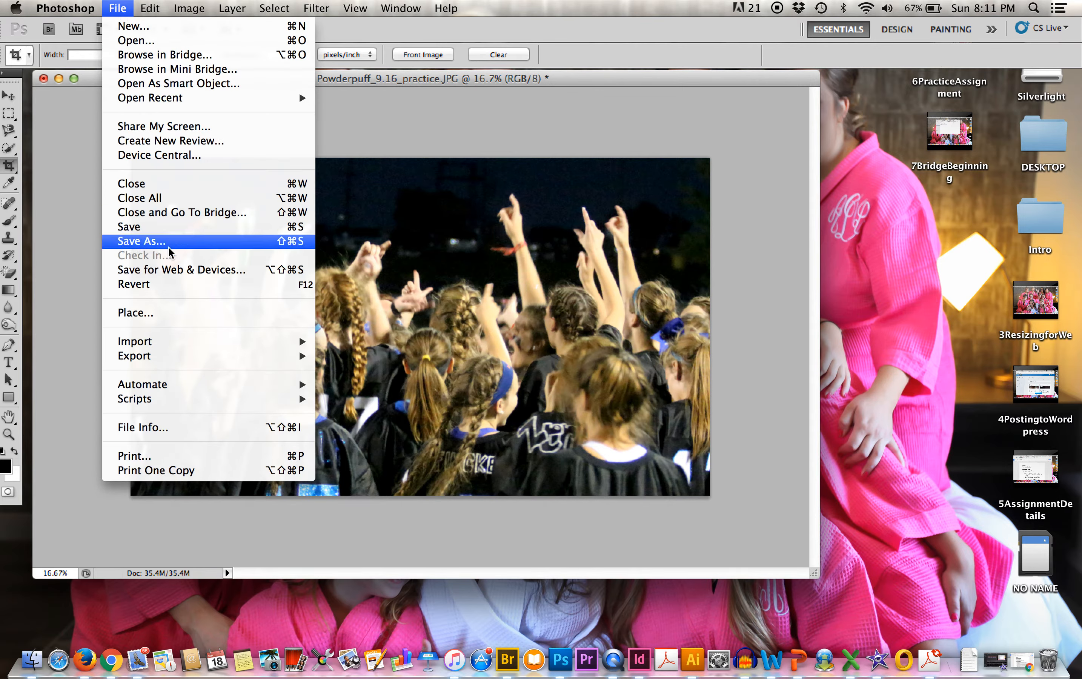
{"action": "left_click", "coordinate": [160, 429]}
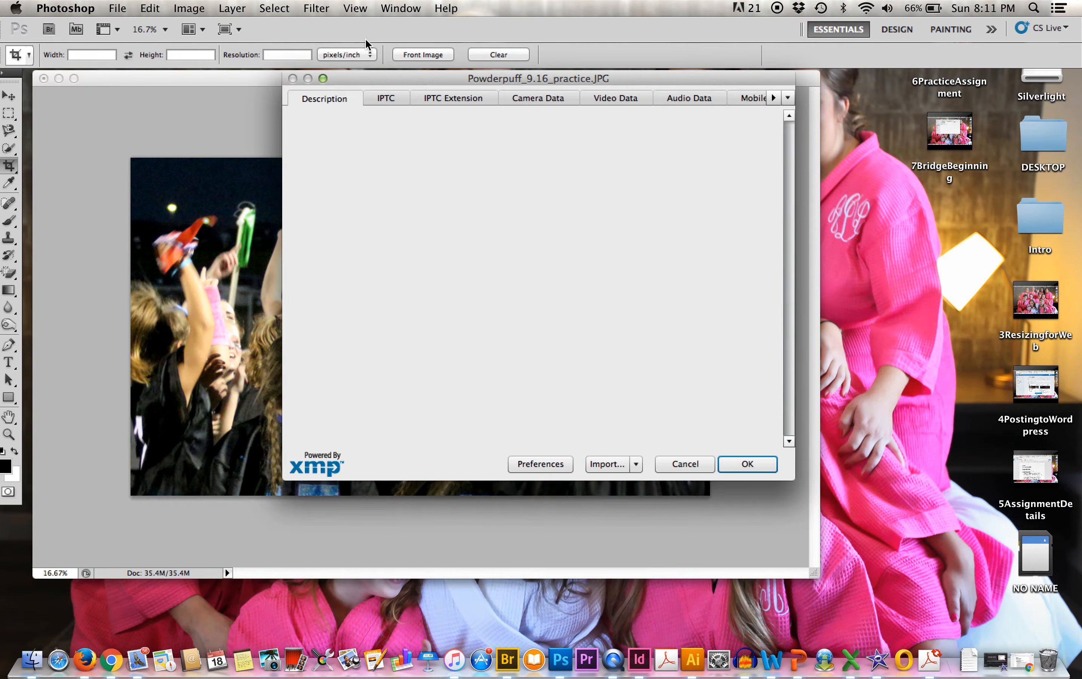
{"action": "left_click_drag", "start_coordinate": [373, 78], "coordinate": [367, 74]}
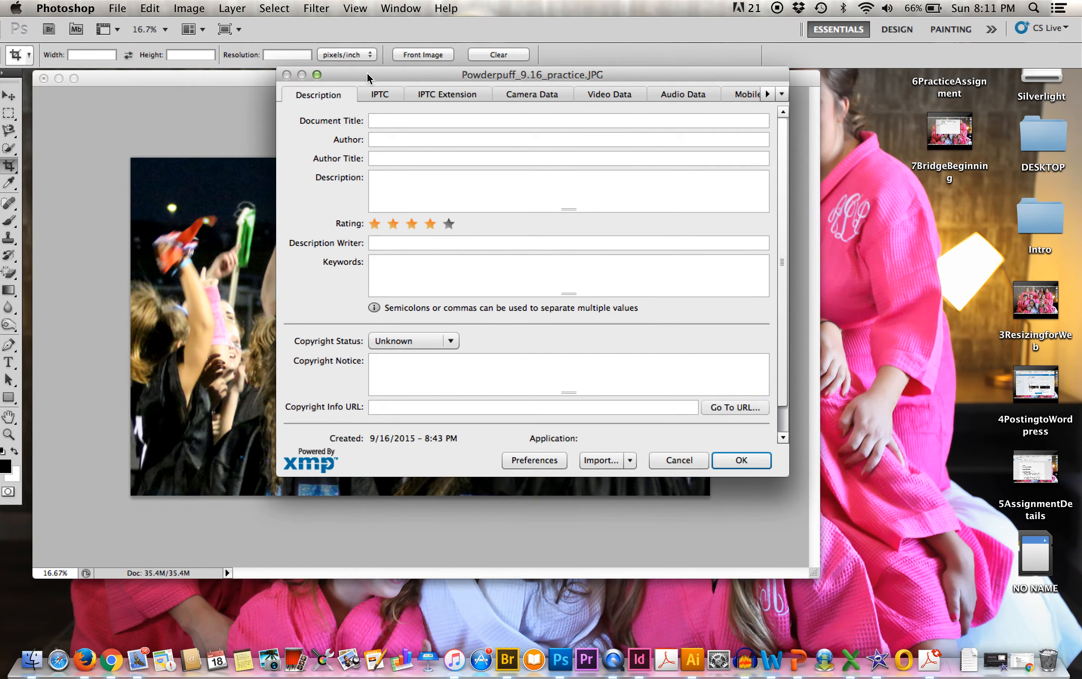
{"action": "left_click", "coordinate": [410, 122]}
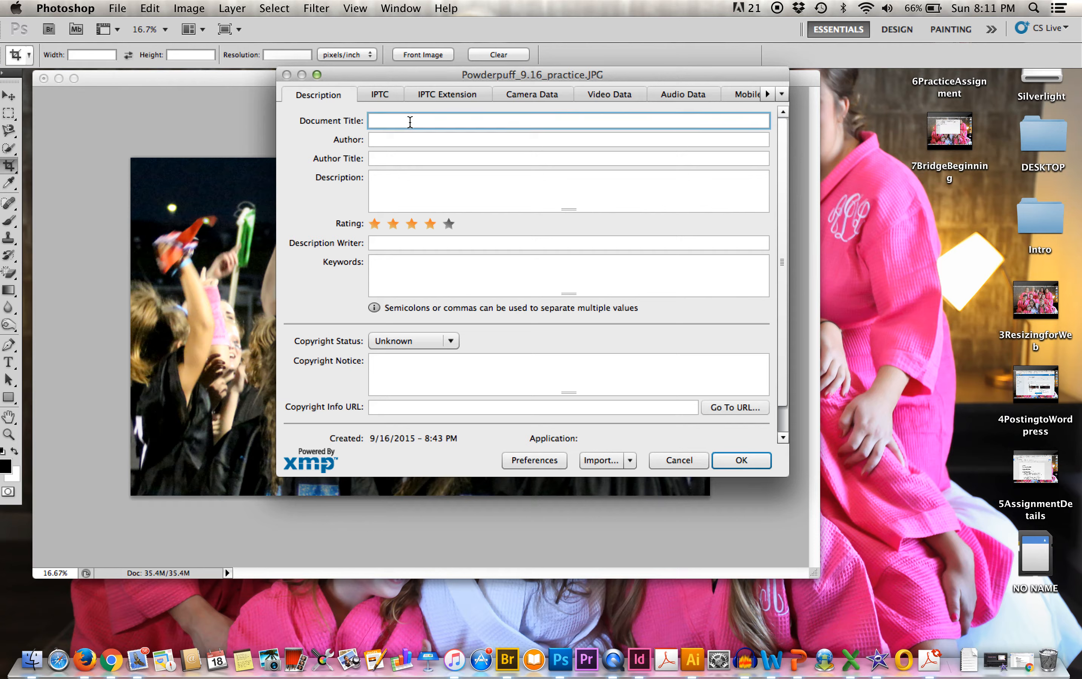
{"action": "type", "text": "Powderpuff_9.16_Practice1"}
- Enter the author's full name in the photo's file information
{"action": "left_click", "coordinate": [400, 141]}
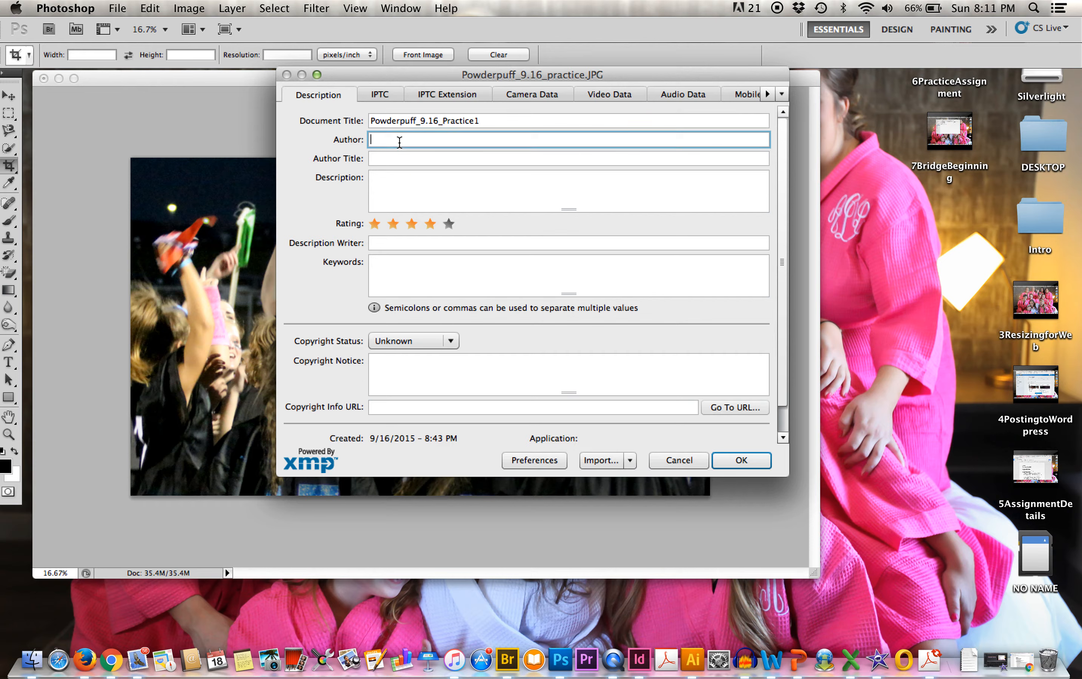
{"action": "type", "text": "Jordyn Kiel"}
{"action": "key", "text": "Tab"}
- Set the author title to Photojournalism, leave the description empty and apply the file information
{"action": "type", "text": "P"}
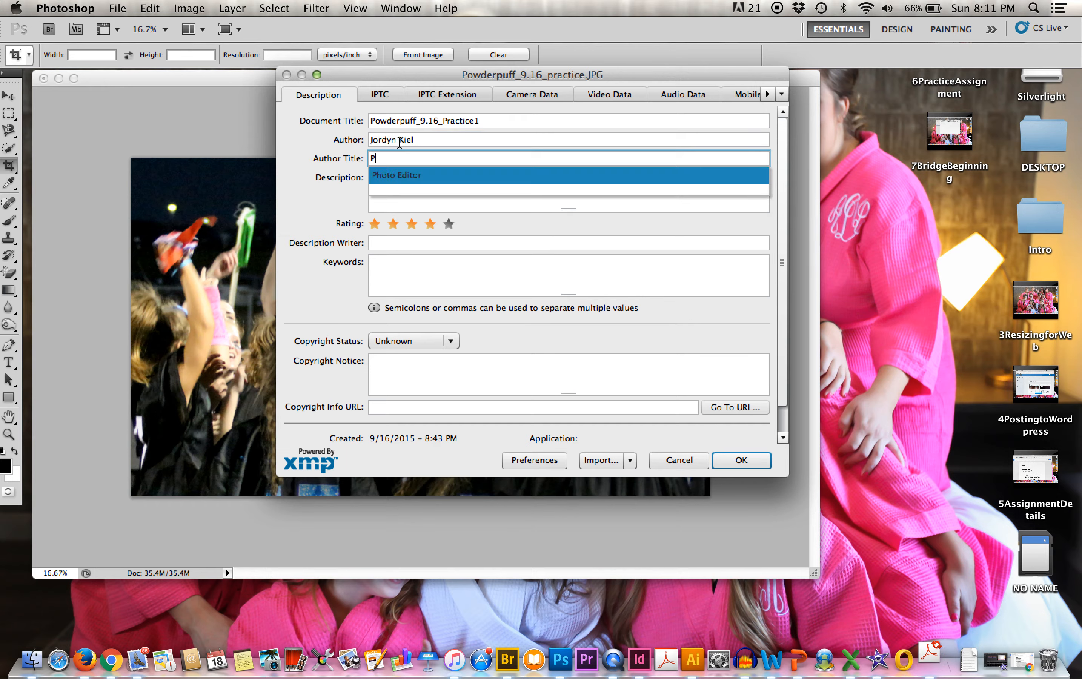
{"action": "type", "text": "hotojournli"}
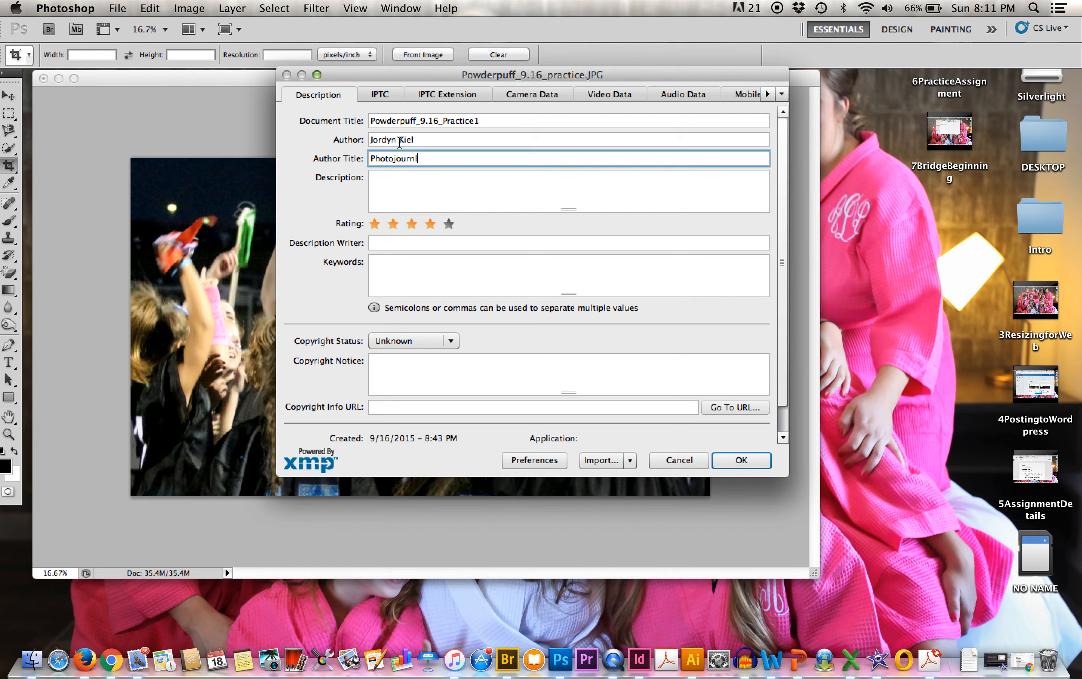
{"action": "key", "text": "BackSpace"}
{"action": "key", "text": "BackSpace"}
{"action": "type", "text": "alism"}
{"action": "left_click", "coordinate": [412, 177]}
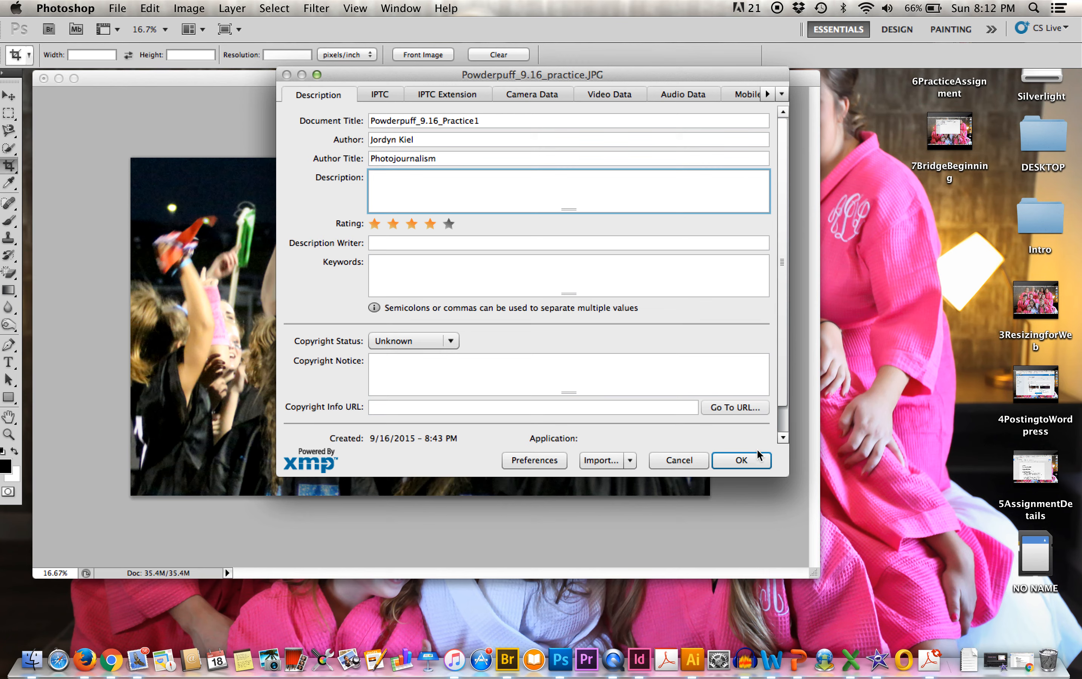
{"action": "left_click", "coordinate": [748, 459]}
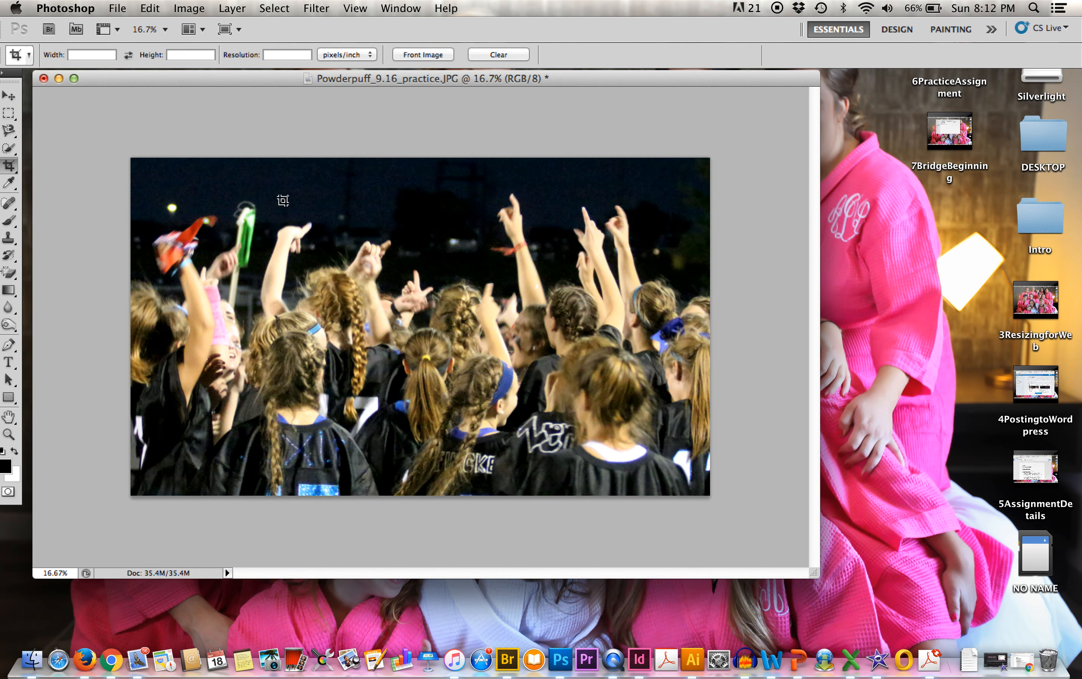
- Close the Finder window open behind the photo, and put the photo's document window back in its place in Photoshop
{"action": "left_click_drag", "start_coordinate": [243, 79], "coordinate": [241, 143]}
{"action": "left_click", "coordinate": [251, 87]}
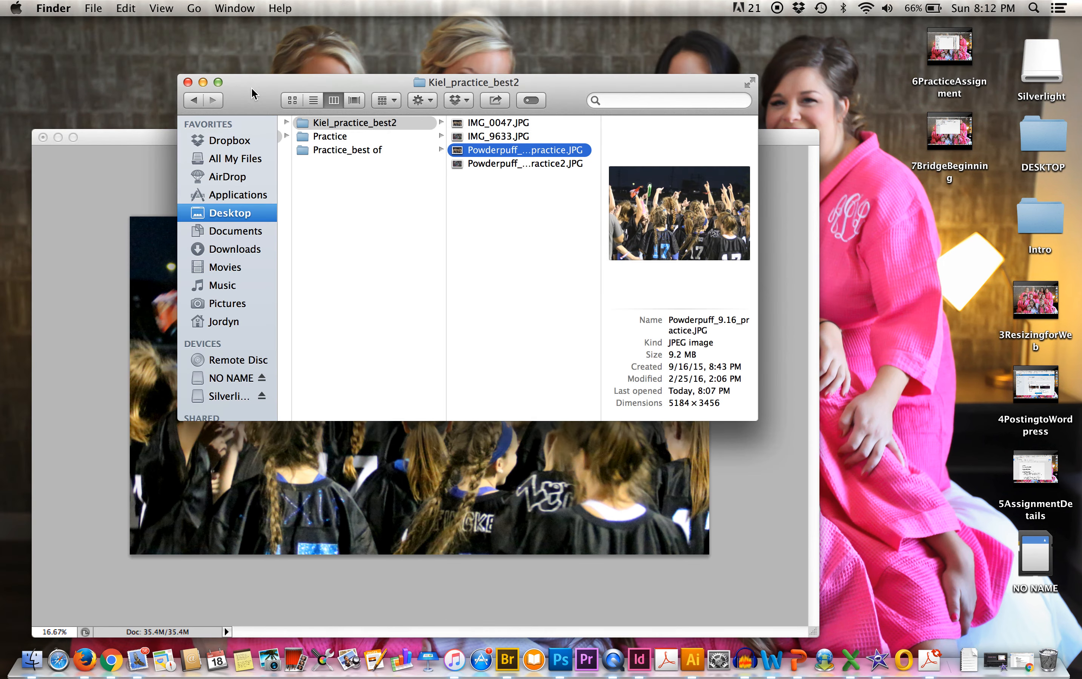
{"action": "left_click", "coordinate": [188, 83]}
{"action": "left_click", "coordinate": [218, 143]}
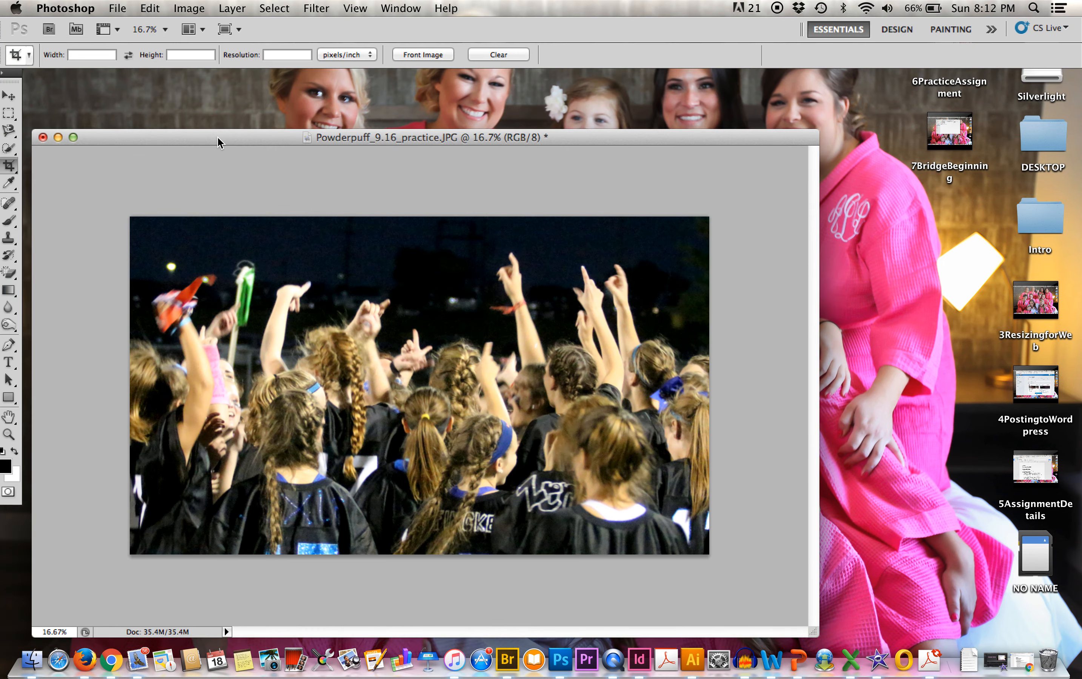
{"action": "left_click_drag", "start_coordinate": [218, 143], "coordinate": [215, 85]}
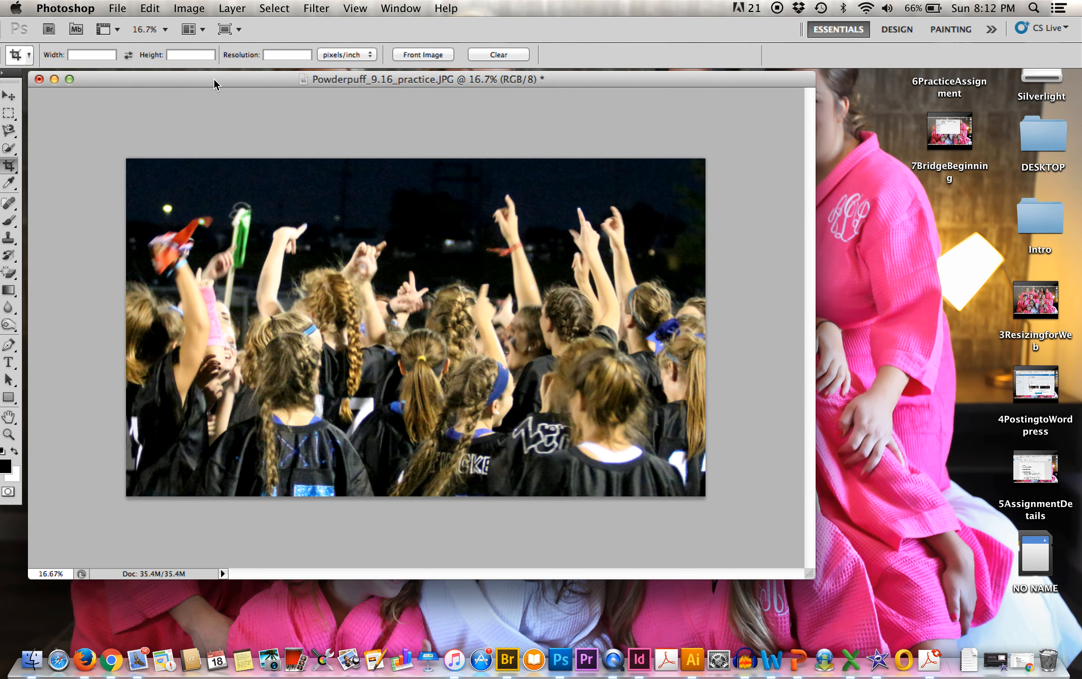
- Save the edited photo as Powderpuff_9.16_practice.JPG and close it
{"action": "left_click", "coordinate": [119, 9]}
{"action": "left_click", "coordinate": [130, 207]}
{"action": "left_click", "coordinate": [563, 220]}
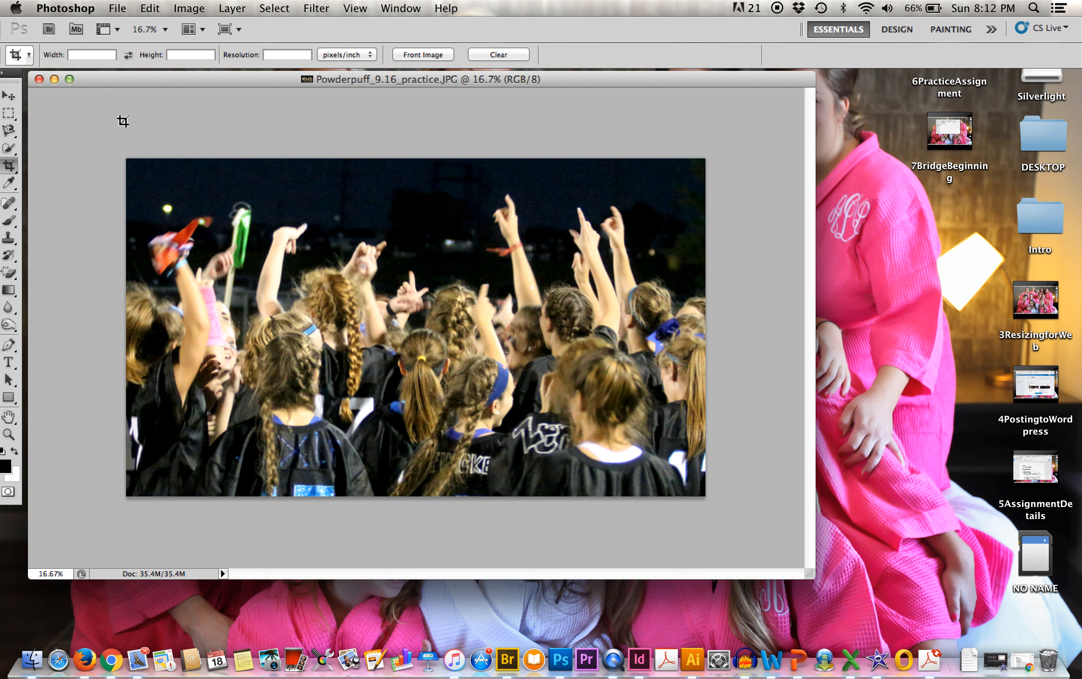
{"action": "left_click", "coordinate": [39, 79]}
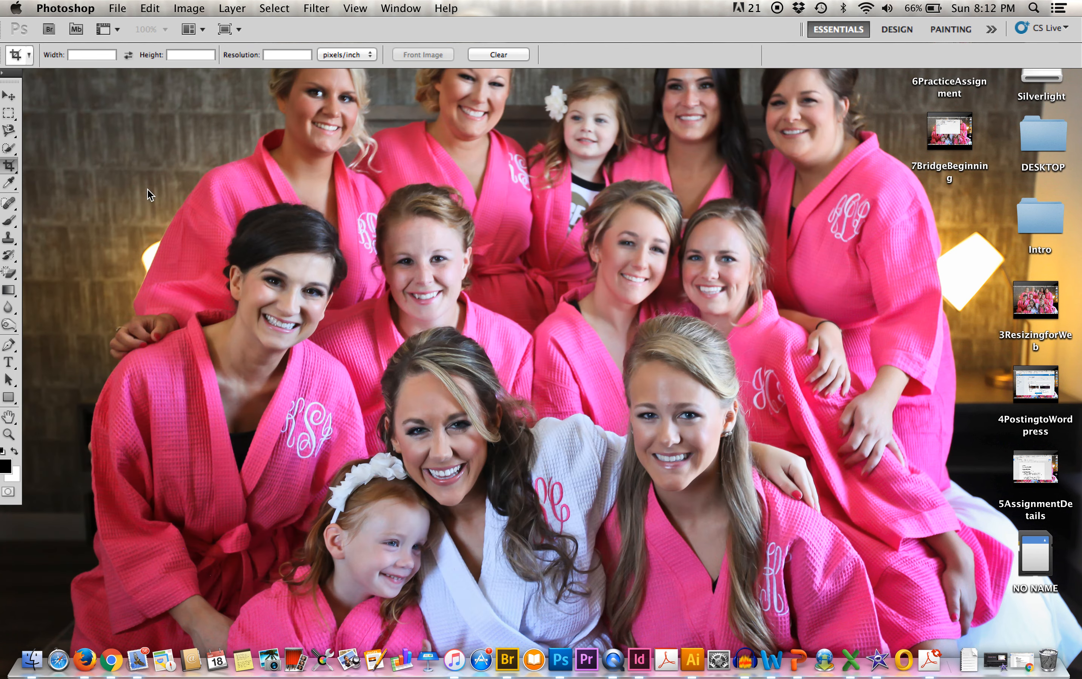